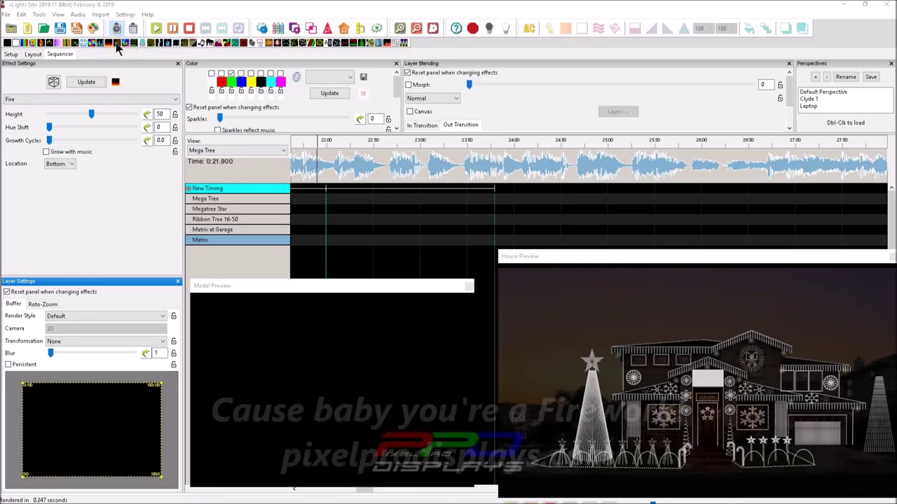
# Drop a Fireworks effect from the effects toolbar onto the Matrix row over the marked span
pyautogui.moveTo(118, 47); pyautogui.dragTo(410, 240)
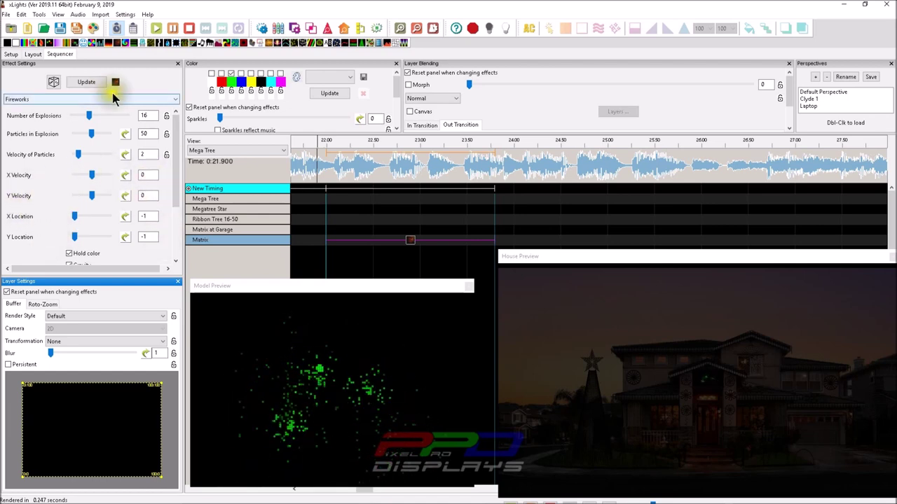
# Set Number of Explosions to 1, then select the X and Y Location values
pyautogui.doubleClick(148, 114)
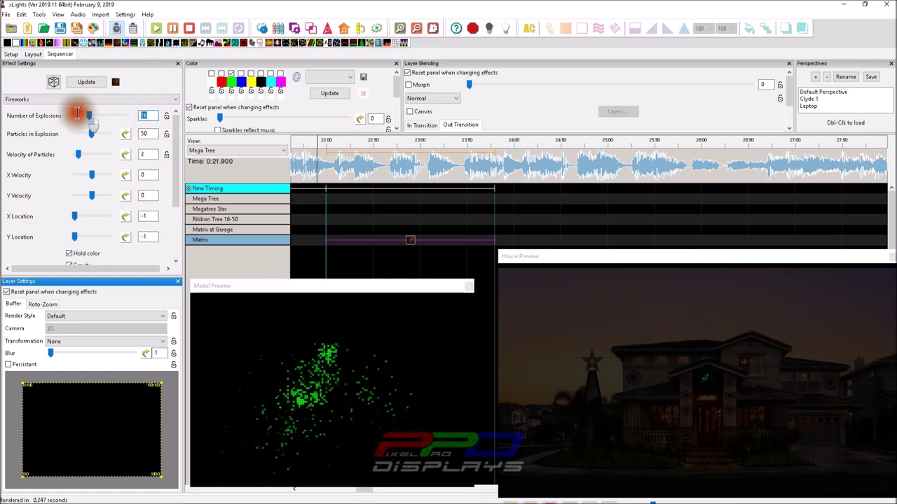
pyautogui.write('1')
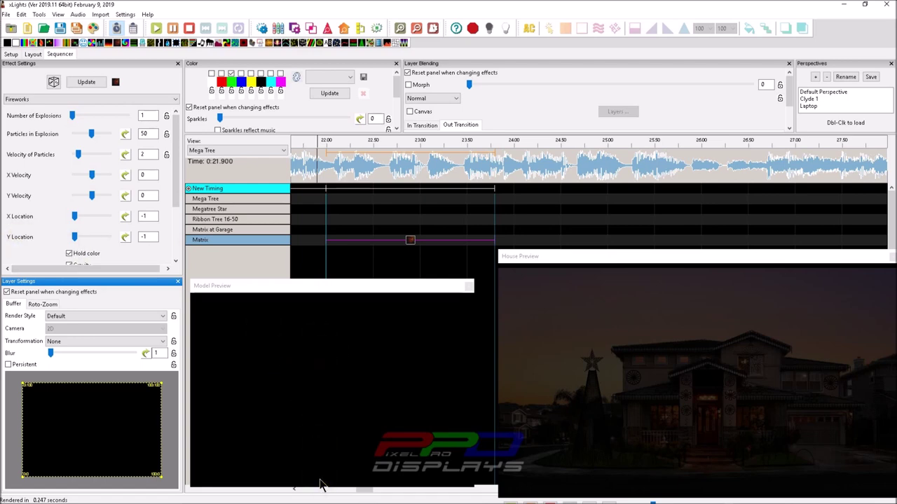
pyautogui.doubleClick(147, 216)
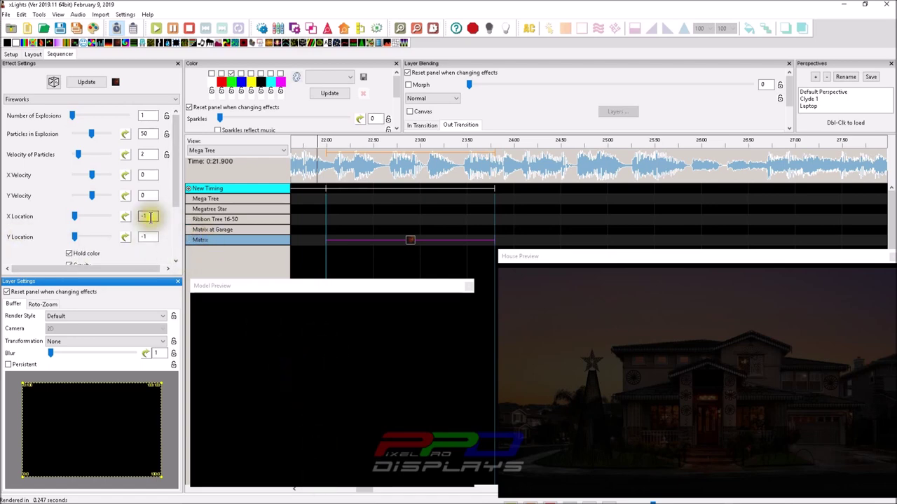
pyautogui.doubleClick(147, 236)
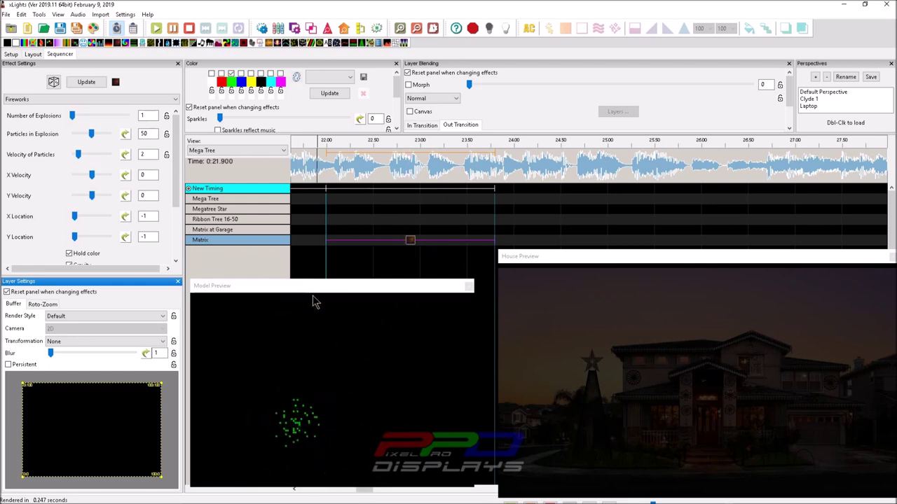
# Select the X Location value and replay the Matrix fireworks preview
pyautogui.click(149, 216)
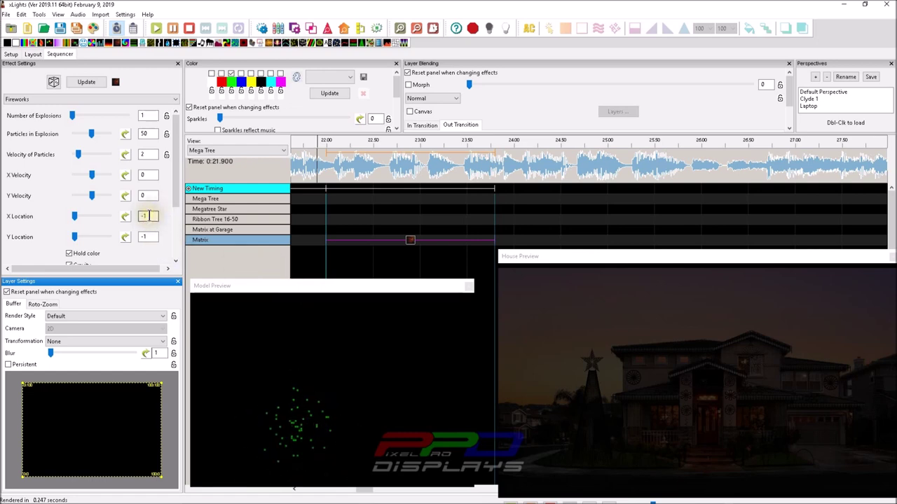
pyautogui.click(413, 240)
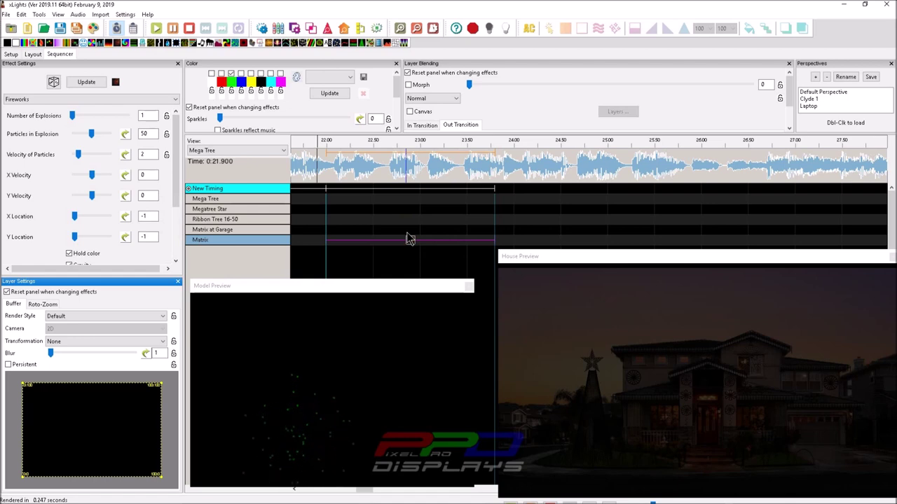
pyautogui.click(208, 236)
pyautogui.doubleClick(146, 217)
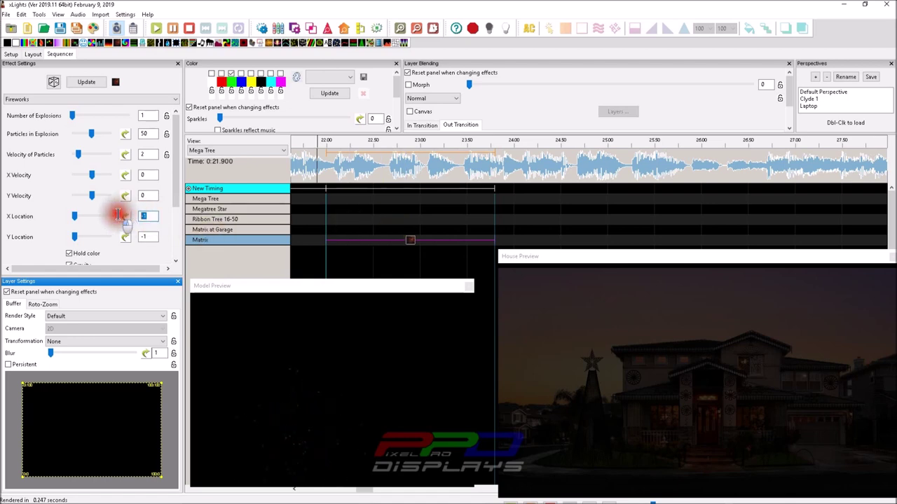
pyautogui.click(350, 299)
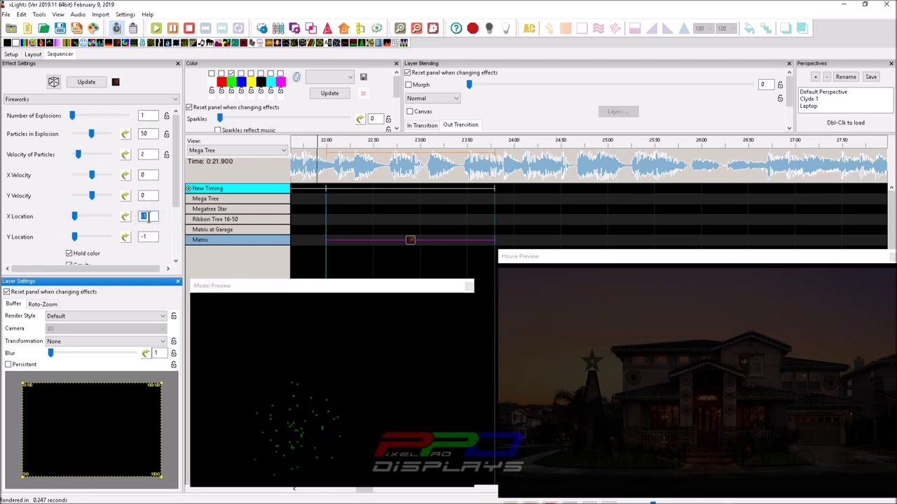
# Enter 50 for X Location and replay the preview to check the centred burst
pyautogui.write('50')
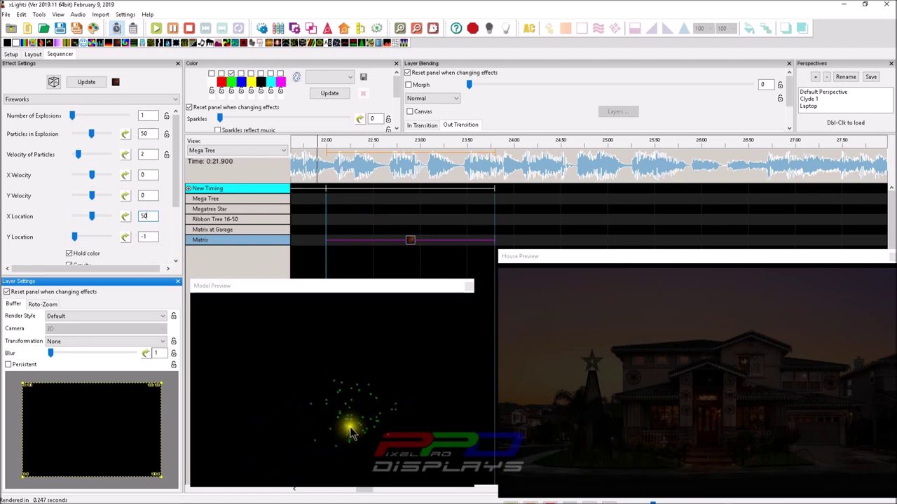
pyautogui.click(411, 242)
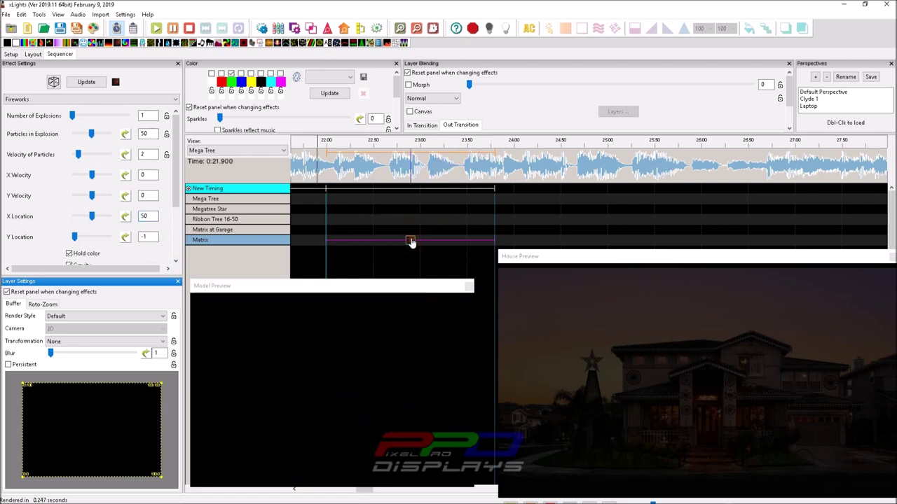
pyautogui.click(333, 406)
pyautogui.click(412, 242)
pyautogui.click(412, 242)
pyautogui.click(150, 216)
pyautogui.moveTo(154, 218); pyautogui.dragTo(113, 215)
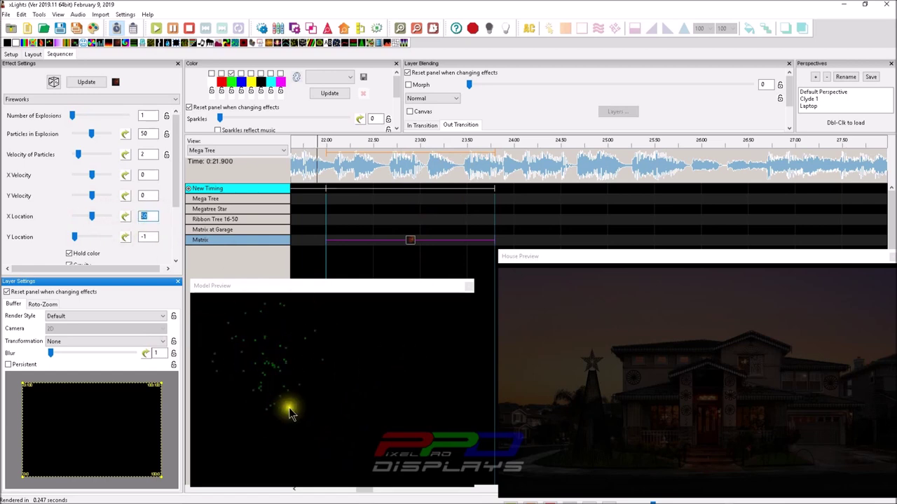
# Change Y Location from -1 to 50
pyautogui.moveTo(147, 237); pyautogui.dragTo(130, 235)
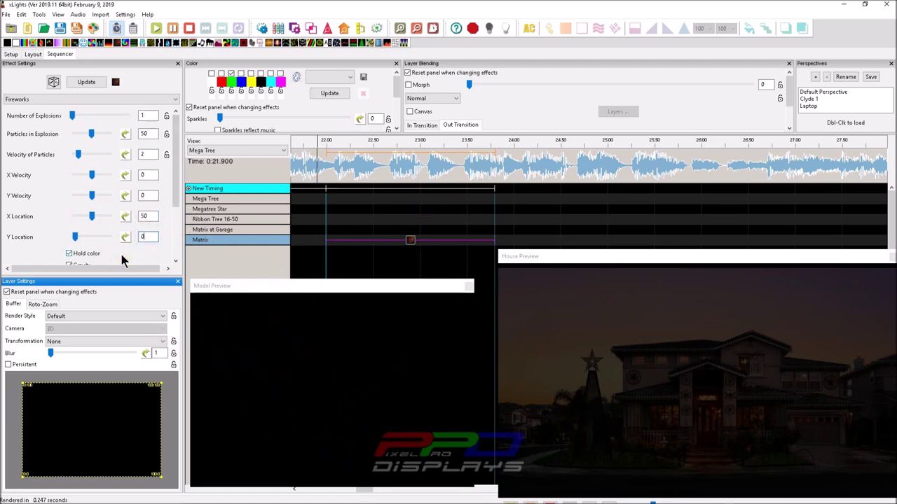
pyautogui.write('0')
pyautogui.moveTo(146, 237); pyautogui.dragTo(129, 236)
pyautogui.write('50')
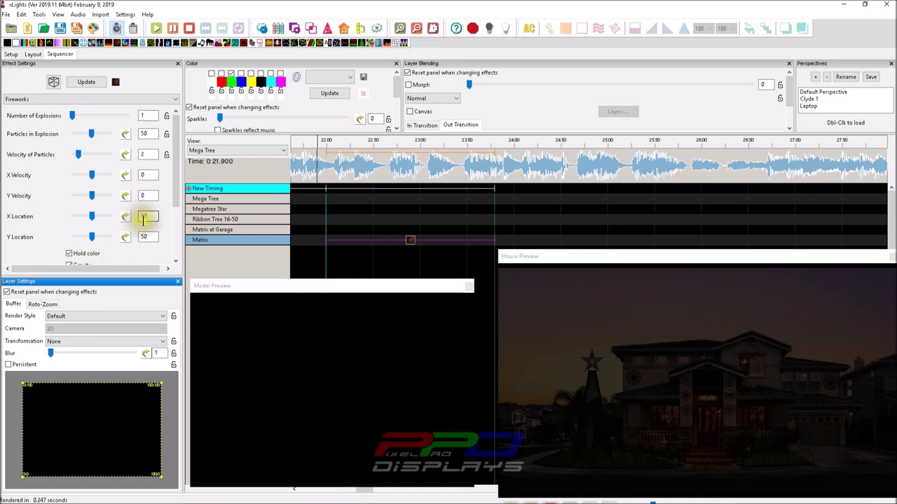
# Slide X Location through 88 and -1, settling at X 83 and Y 16
pyautogui.moveTo(145, 216); pyautogui.dragTo(132, 237)
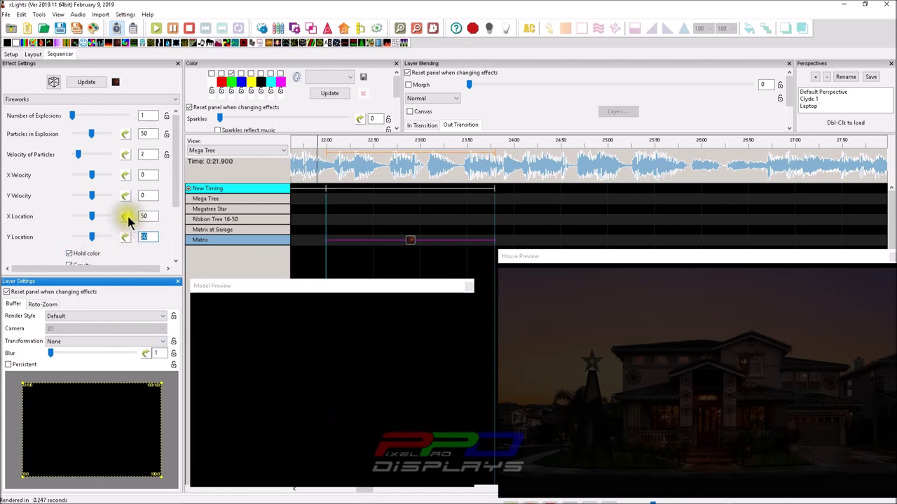
pyautogui.moveTo(93, 218); pyautogui.dragTo(104, 217)
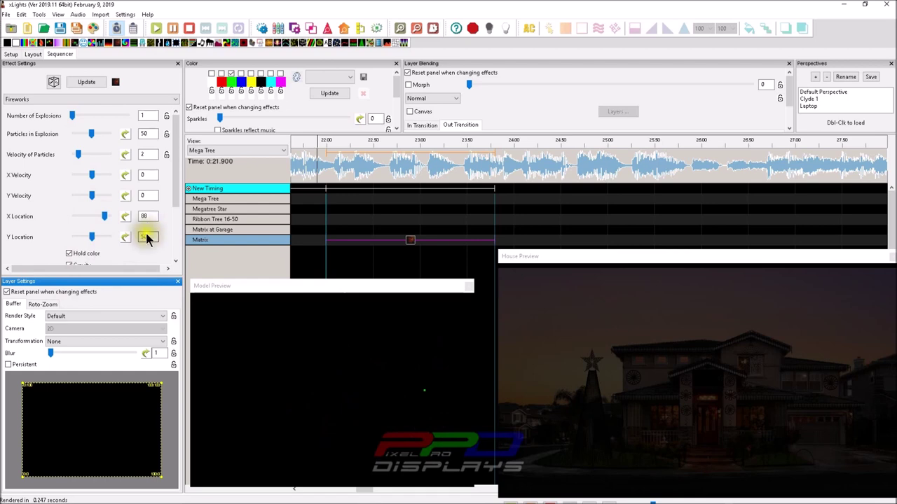
pyautogui.moveTo(106, 217); pyautogui.dragTo(68, 218)
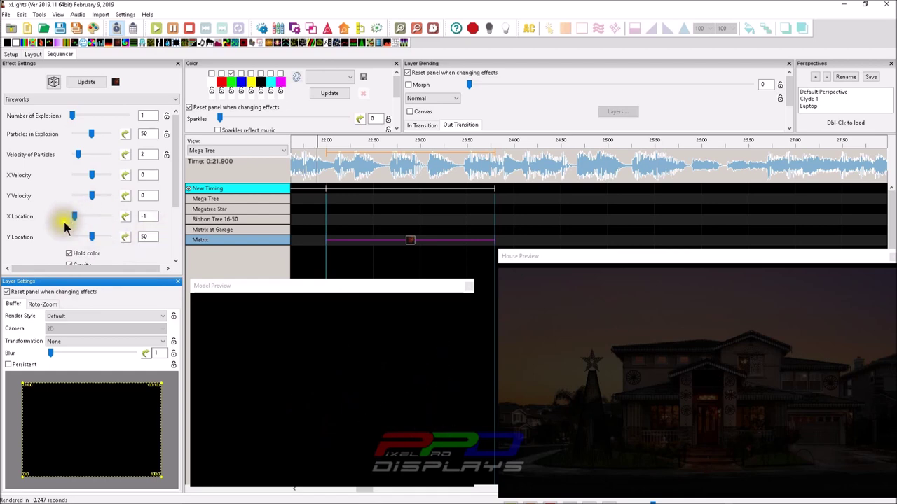
pyautogui.moveTo(75, 217); pyautogui.dragTo(79, 238)
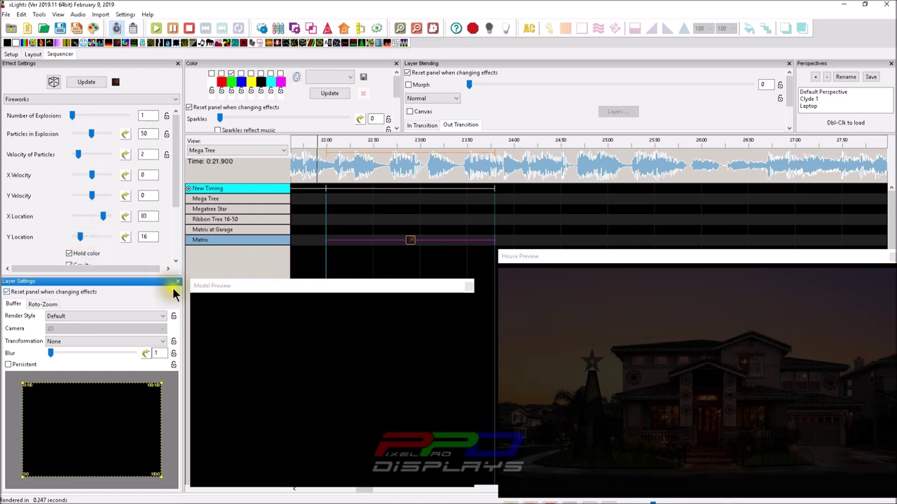
# Apply an arc-shaped rise-and-fall preset value curve to X Location
pyautogui.click(35, 15)
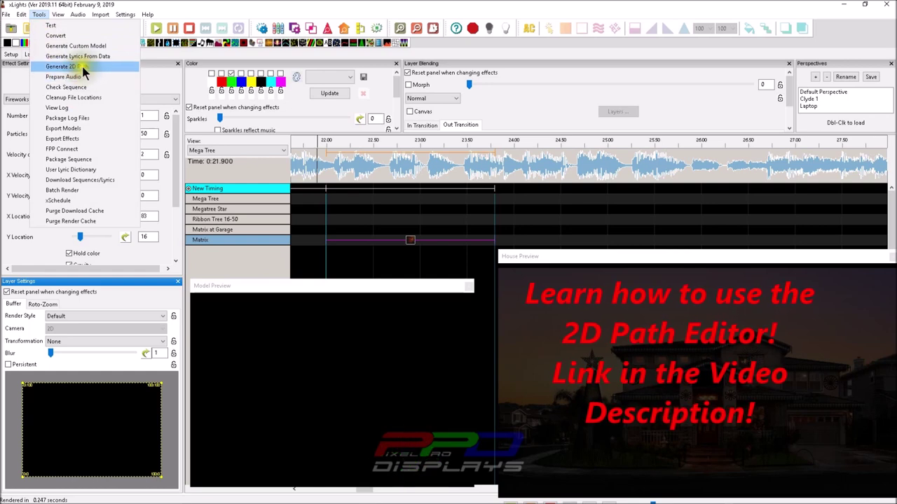
pyautogui.click(138, 7)
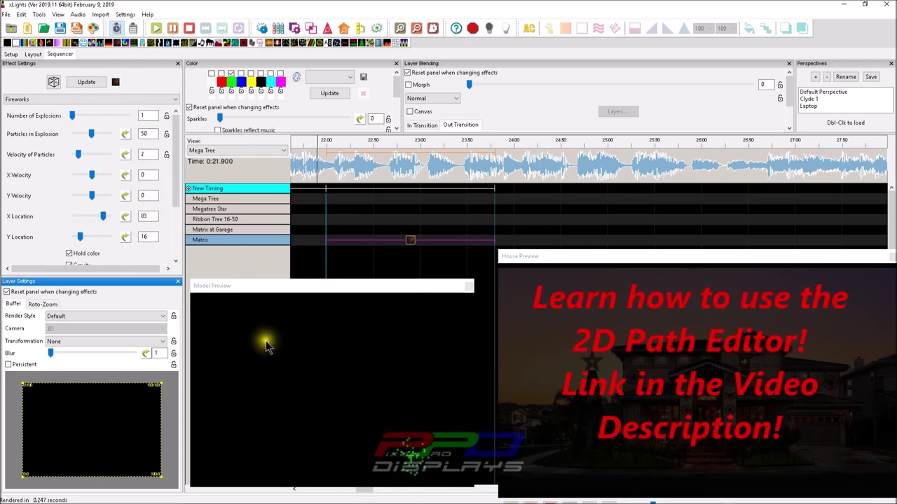
pyautogui.click(125, 217)
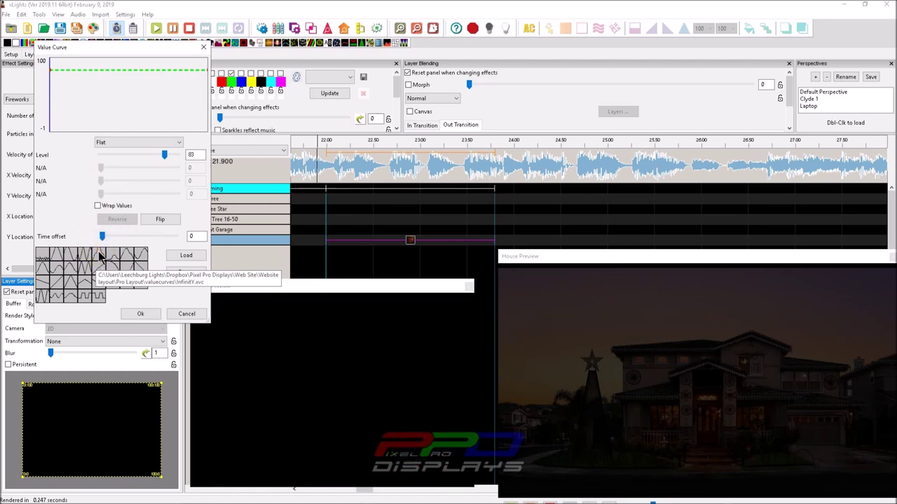
pyautogui.click(88, 255)
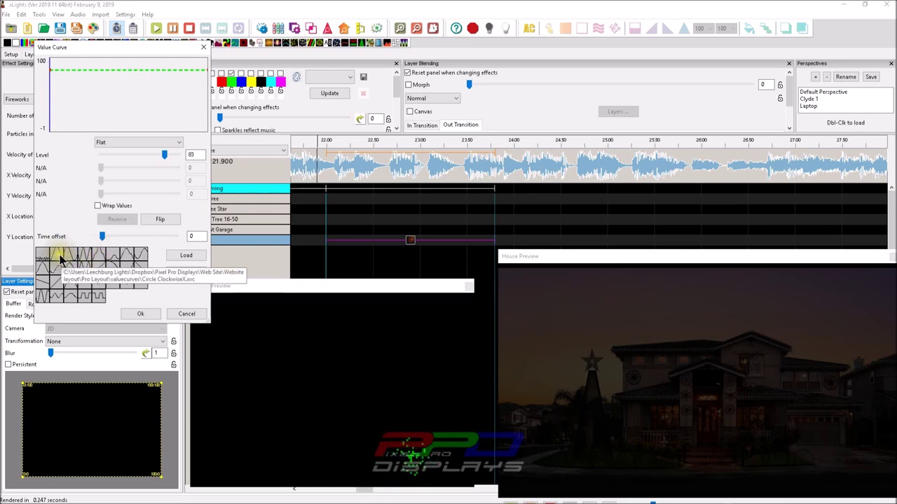
pyautogui.click(60, 255)
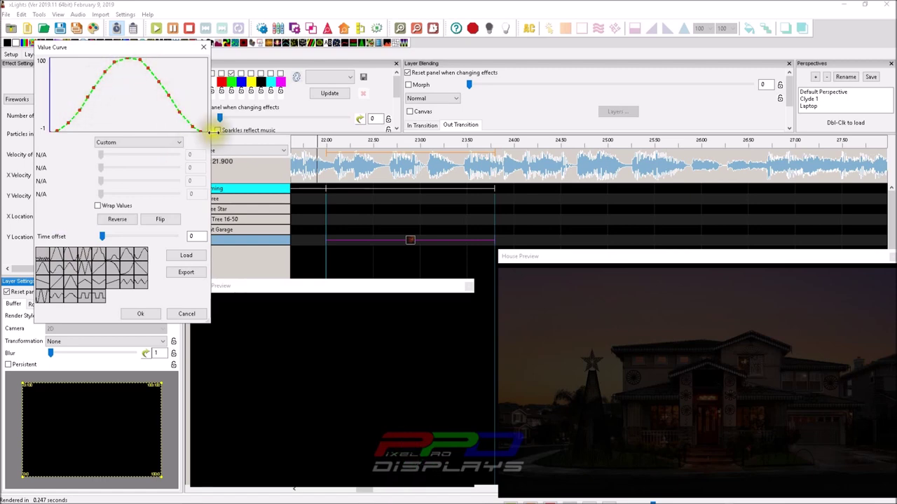
pyautogui.click(139, 312)
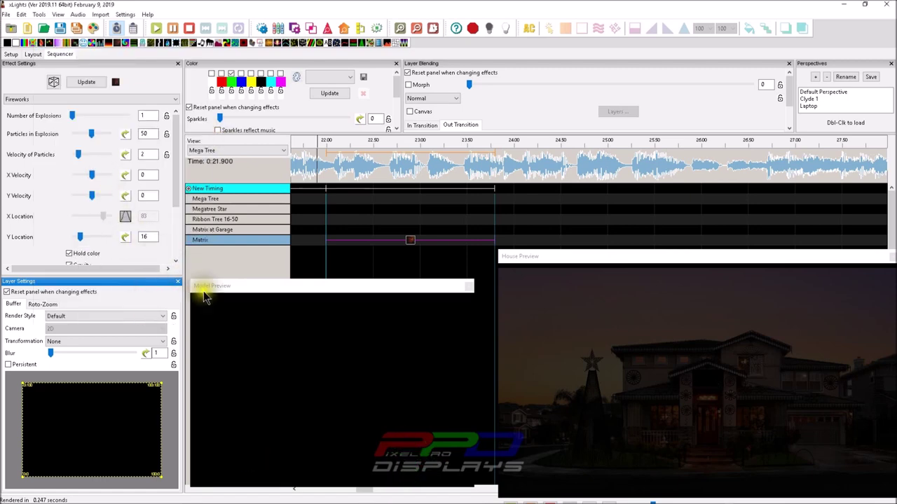
pyautogui.click(128, 237)
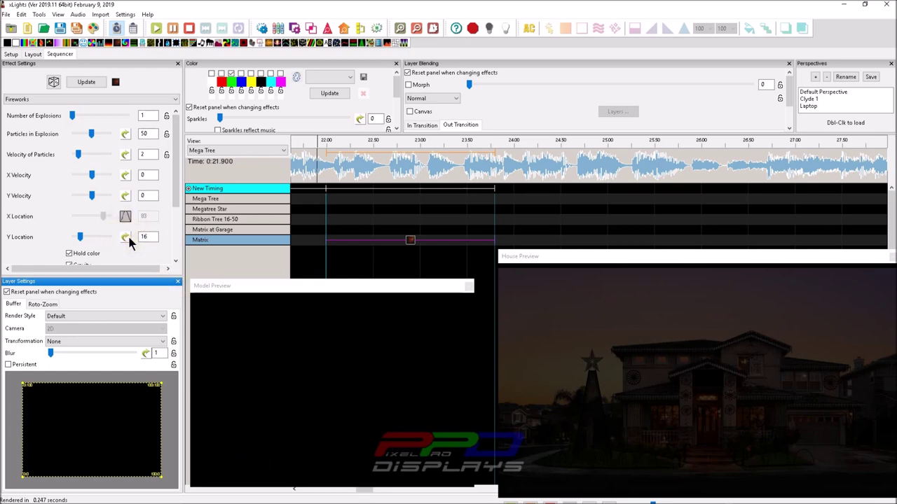
# Give Y Location a sine wave preset value curve
pyautogui.click(126, 237)
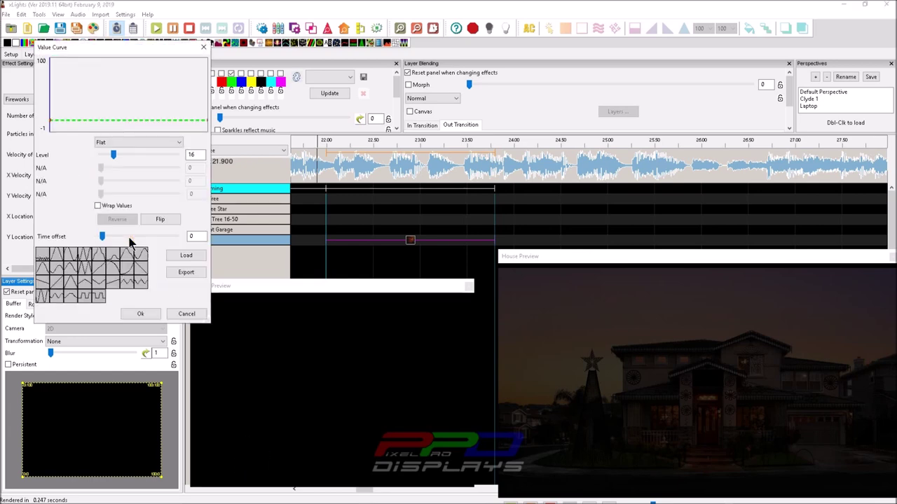
pyautogui.click(86, 257)
pyautogui.click(74, 257)
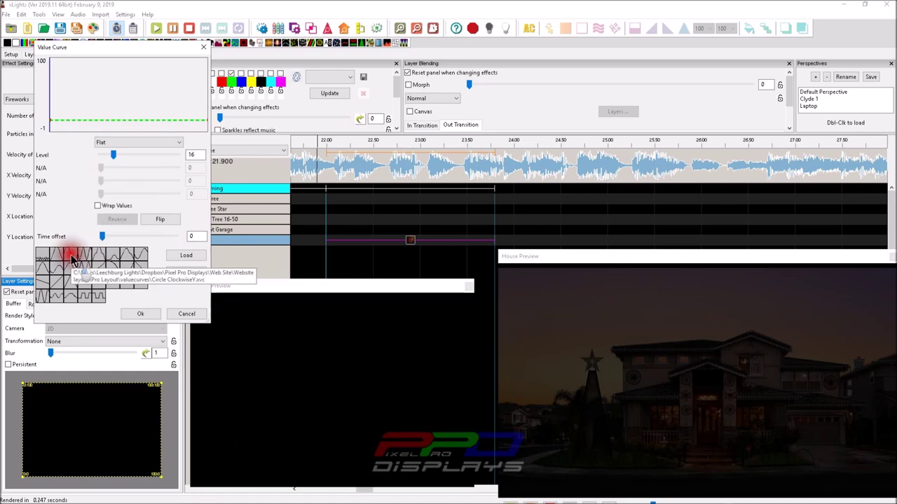
pyautogui.click(140, 314)
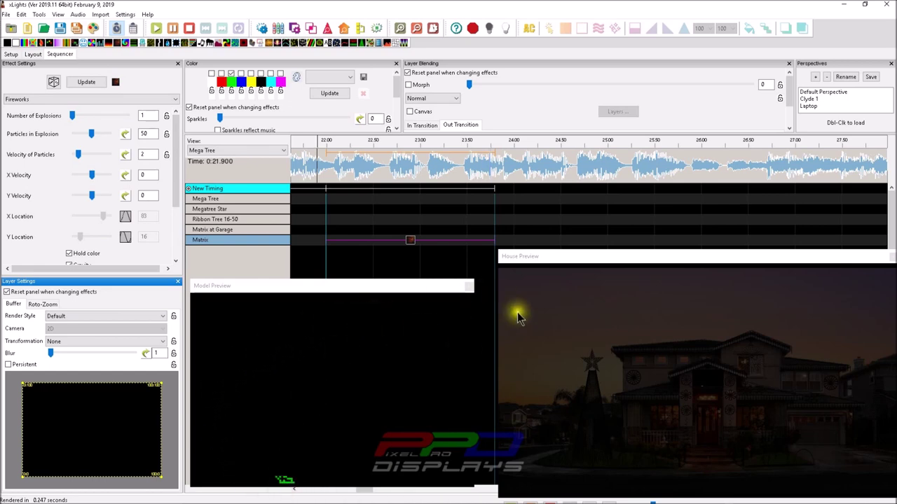
# Set Number of Explosions to 16 and apply it to the Matrix effect
pyautogui.click(144, 115)
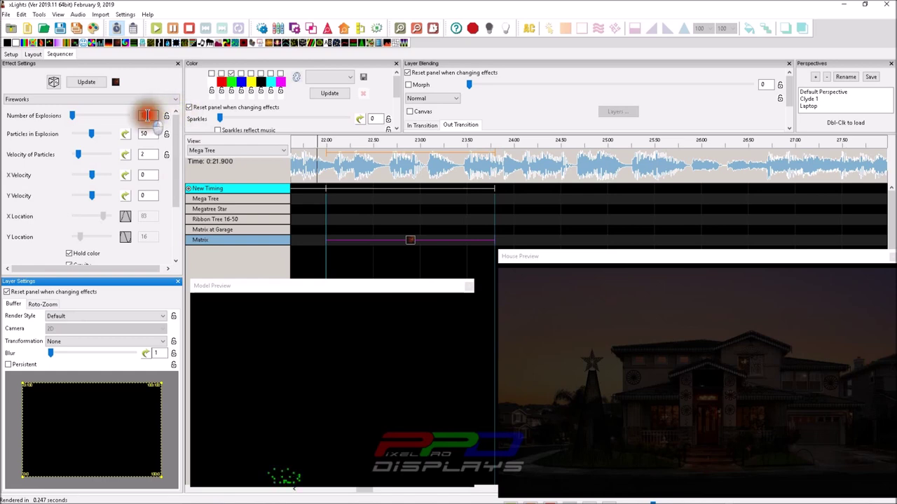
pyautogui.write('6')
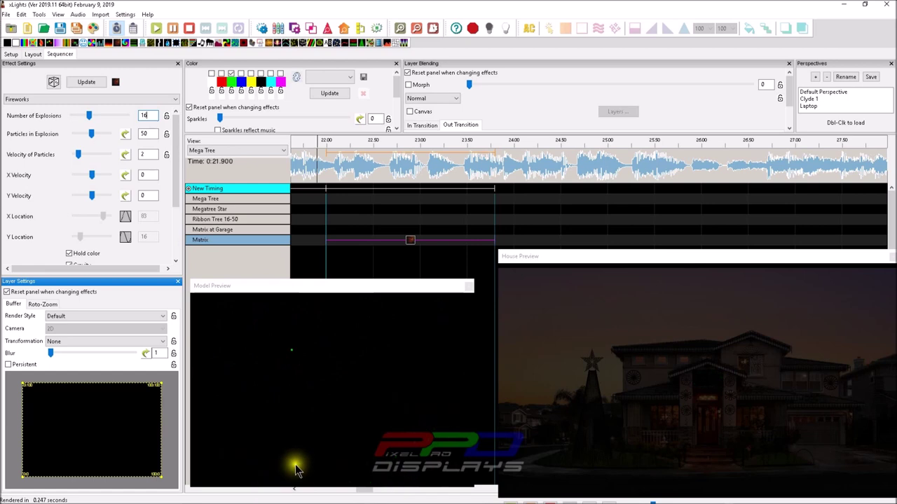
pyautogui.click(412, 241)
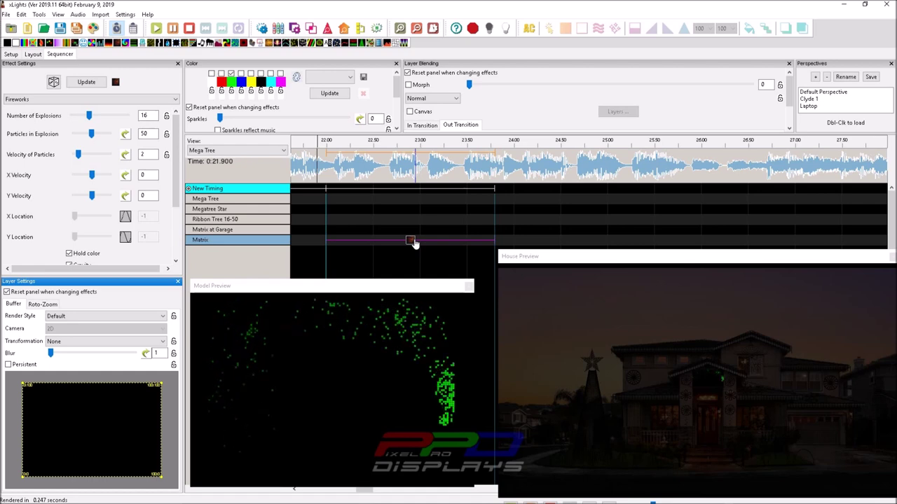
# Replace the X Location value curve with the InfinitX preset
pyautogui.click(126, 218)
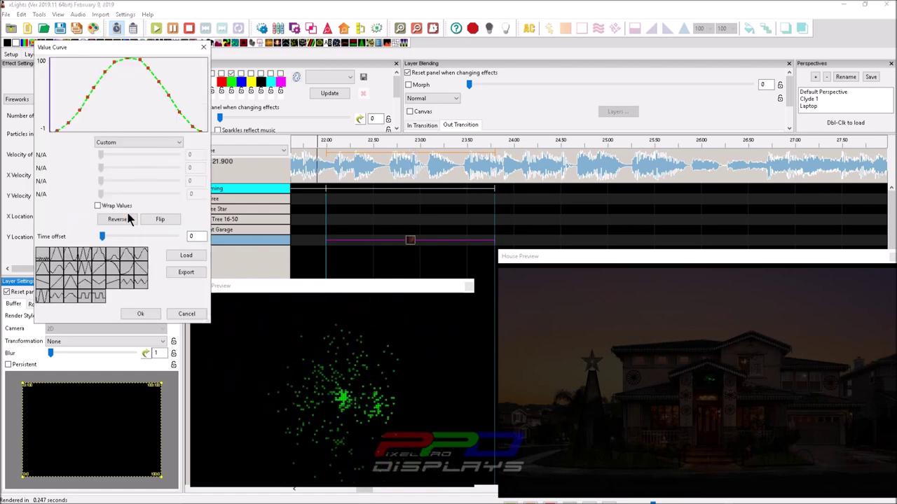
pyautogui.click(84, 259)
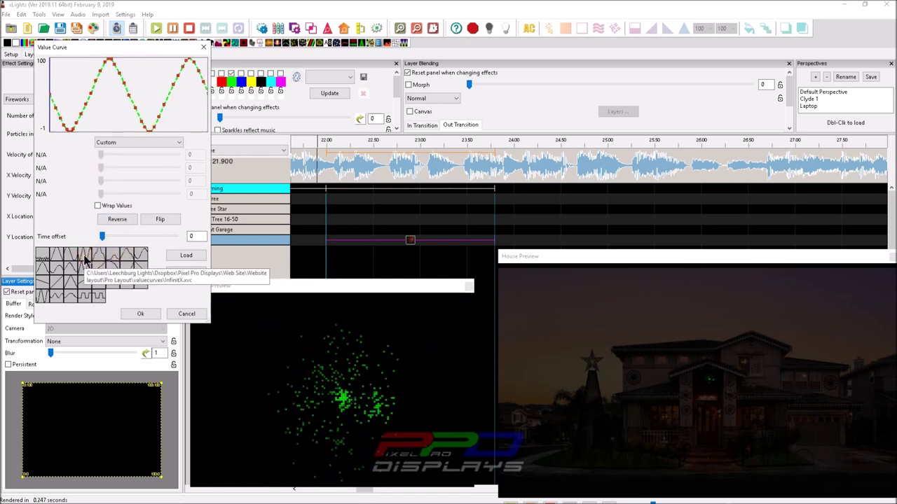
pyautogui.click(140, 314)
# Switch Y Location to a multi-hump preset curve and drag Number of Explosions up to 47
pyautogui.click(131, 237)
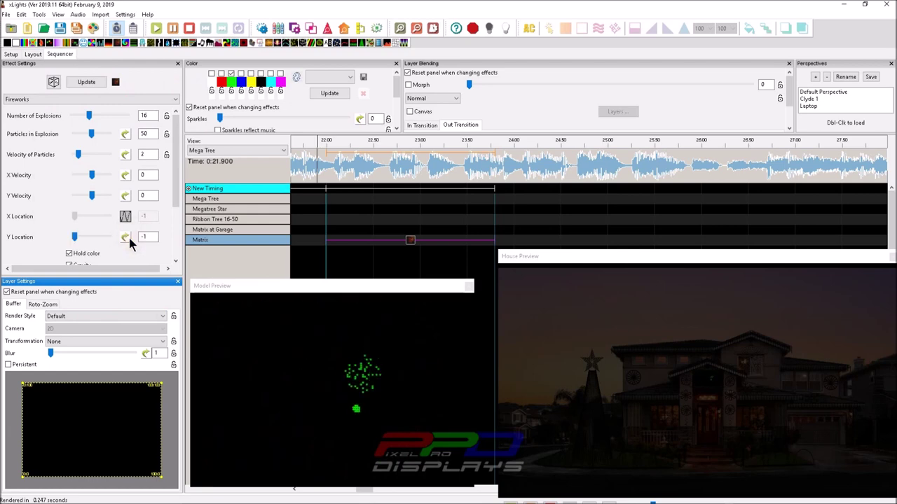
pyautogui.click(105, 255)
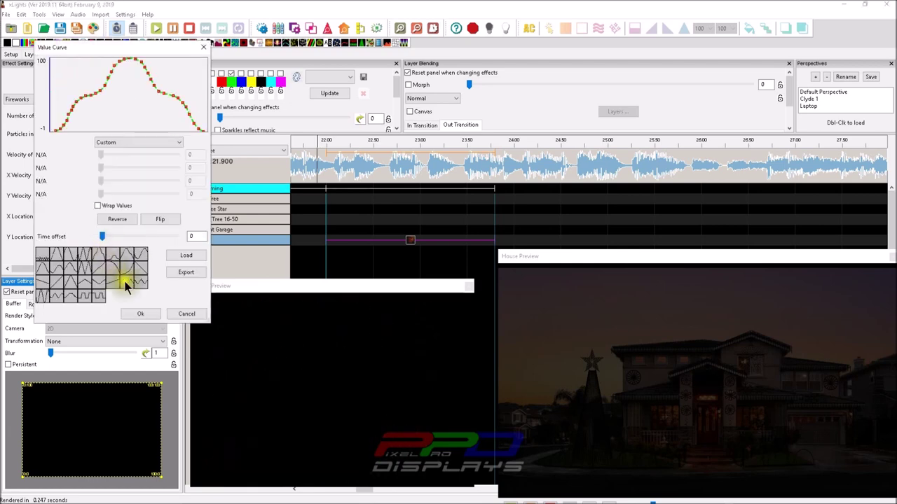
pyautogui.click(140, 314)
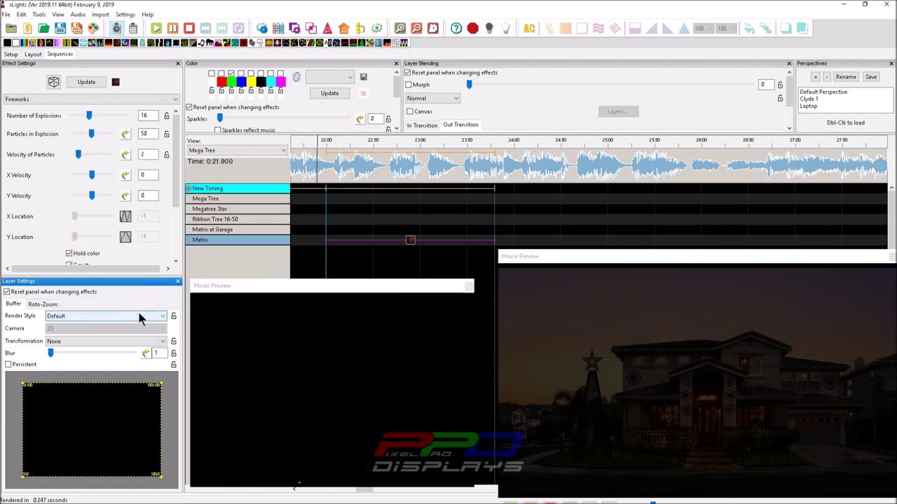
pyautogui.moveTo(95, 119); pyautogui.dragTo(124, 116)
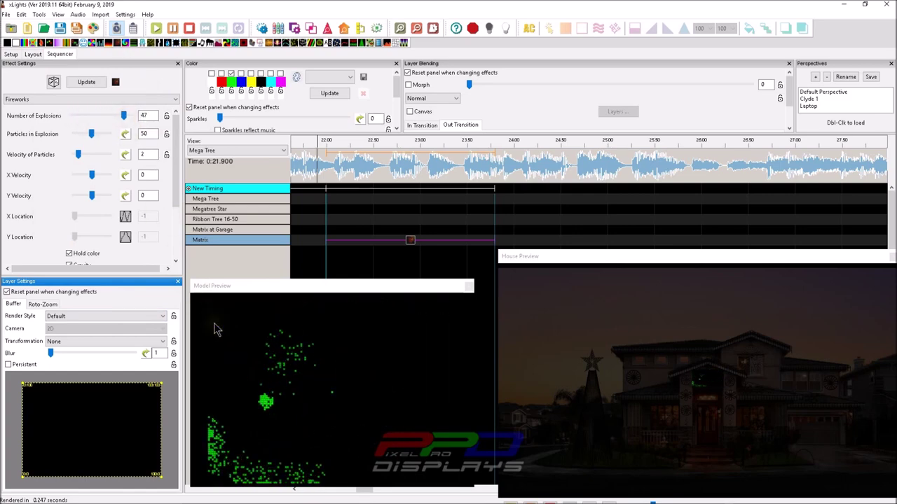
# Move playback inside the effect to review the 47-explosion bursts on the Matrix
pyautogui.click(358, 223)
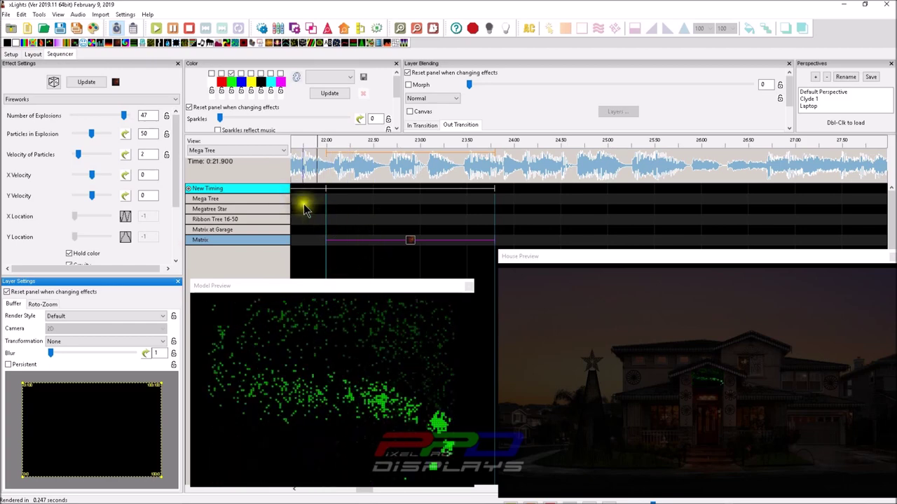
pyautogui.click(360, 232)
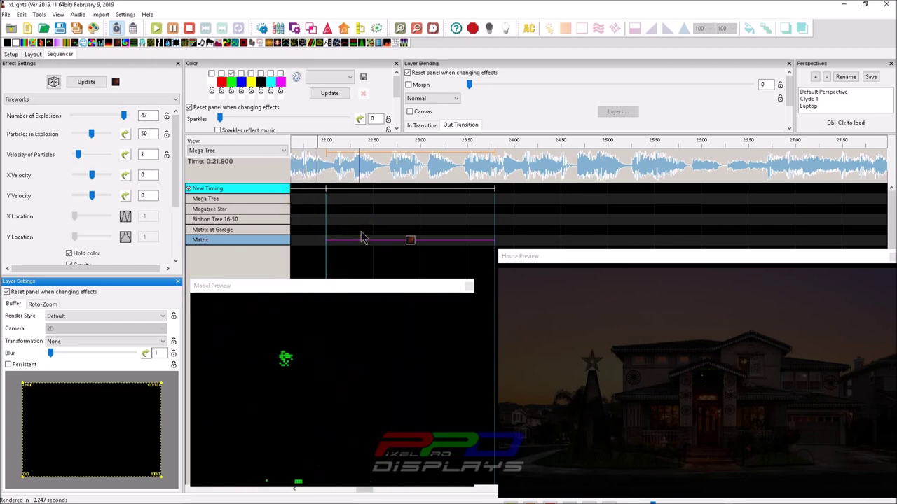